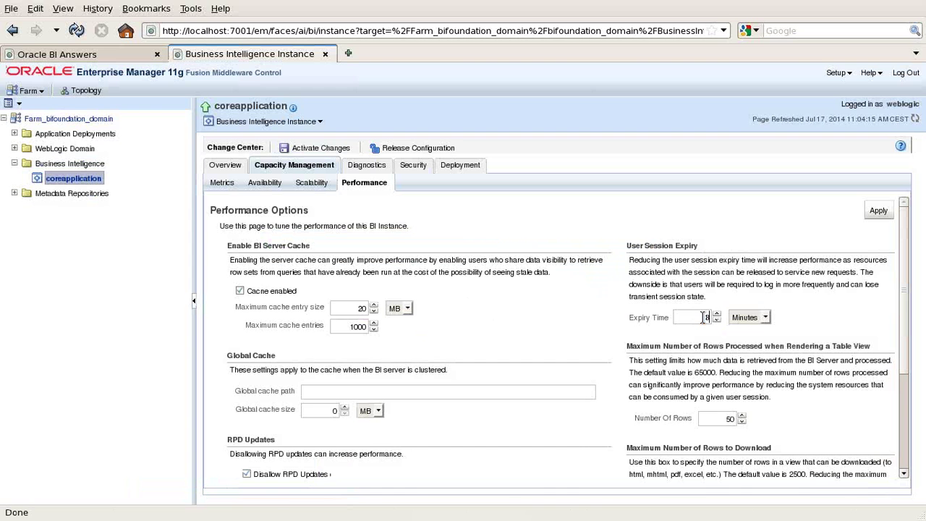
- Apply the 3-minute user session expiry and activate the configuration changes
{"action": "left_click", "coordinate": [878, 210]}
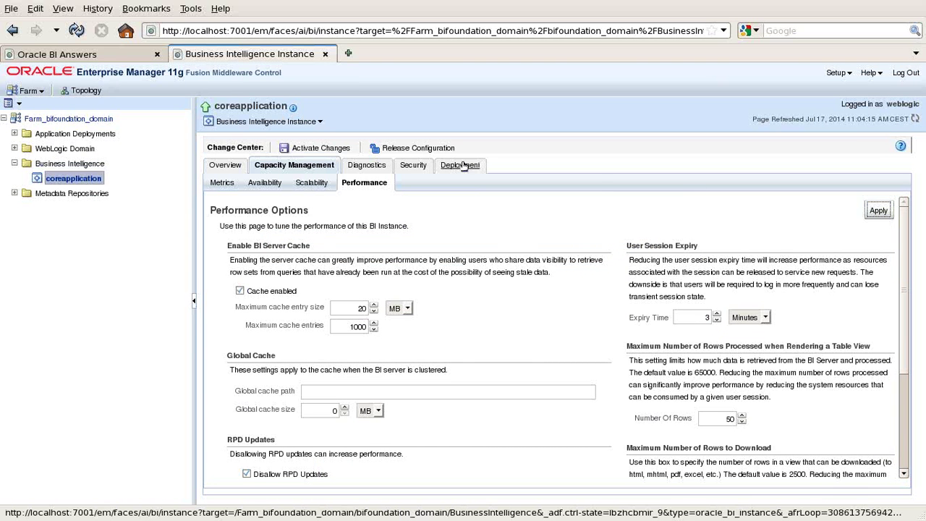
{"action": "left_click", "coordinate": [316, 147]}
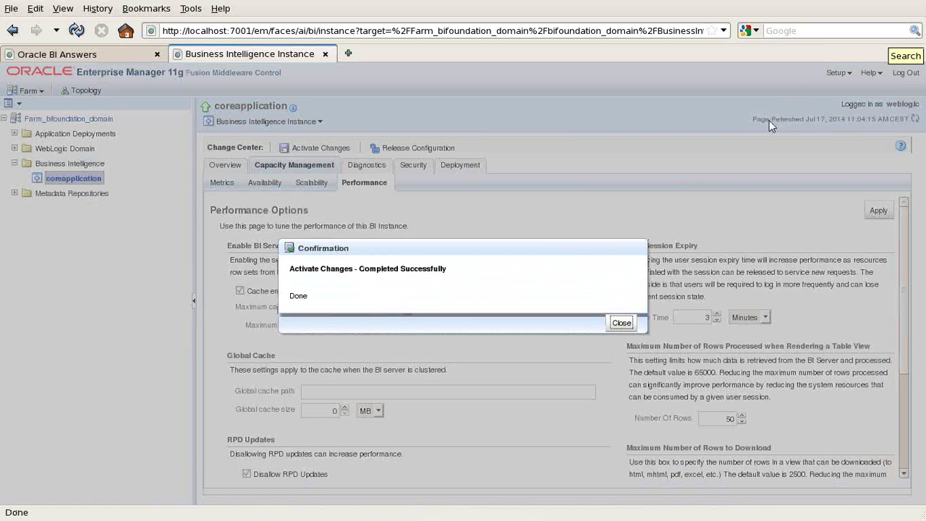
{"action": "left_click", "coordinate": [621, 322]}
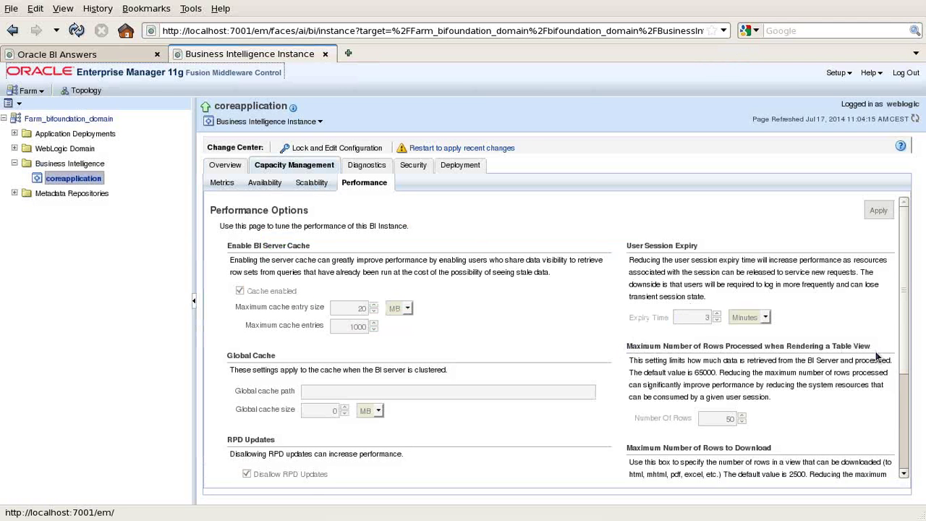
- Lock the configuration for editing and set the maximum number of rows processed when rendering a table view to 60
{"action": "scroll", "coordinate": [875, 352], "scroll_direction": "down", "scroll_amount": 1}
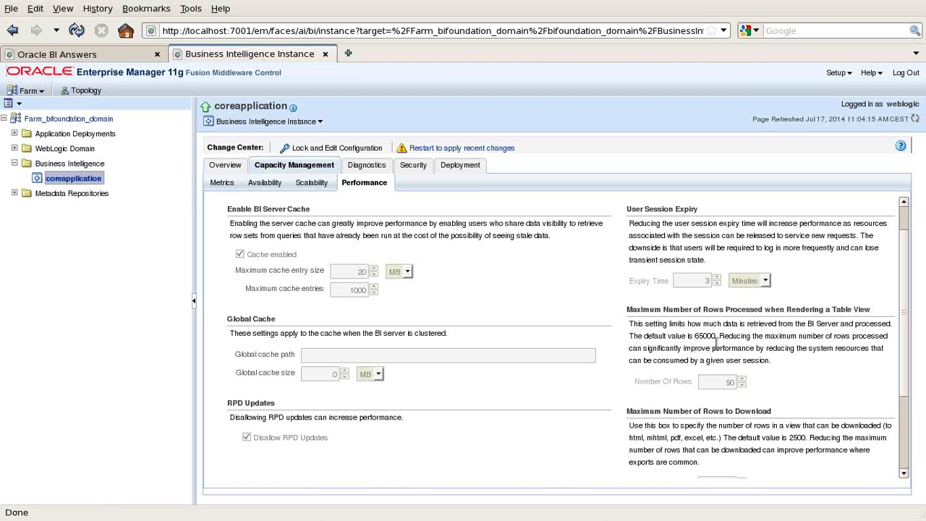
{"action": "left_click_drag", "start_coordinate": [716, 336], "coordinate": [629, 337]}
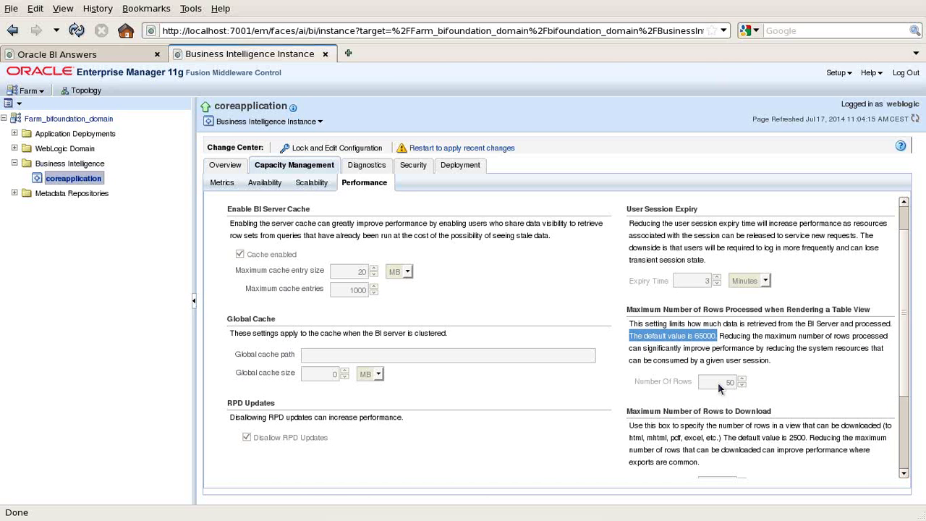
{"action": "left_click", "coordinate": [333, 148]}
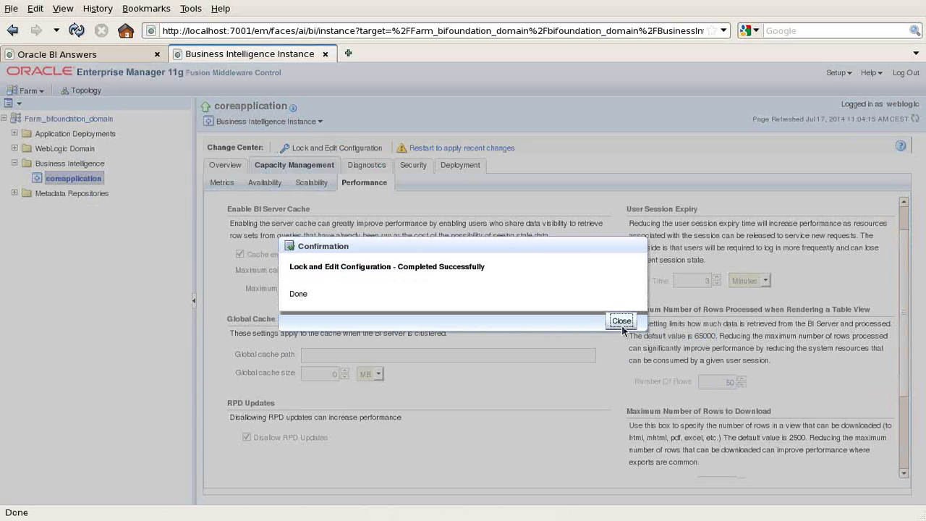
{"action": "left_click", "coordinate": [630, 323]}
{"action": "left_click_drag", "start_coordinate": [723, 418], "coordinate": [749, 417]}
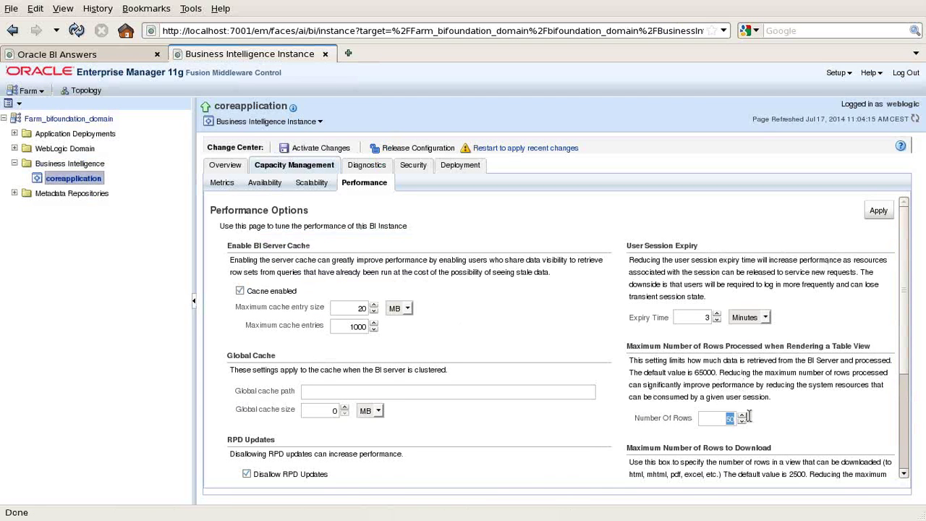
{"action": "type", "text": "60"}
- Review the limits for rows to download and rows per page to include, and apply the performance options
{"action": "scroll", "coordinate": [799, 410], "scroll_direction": "down", "scroll_amount": 3}
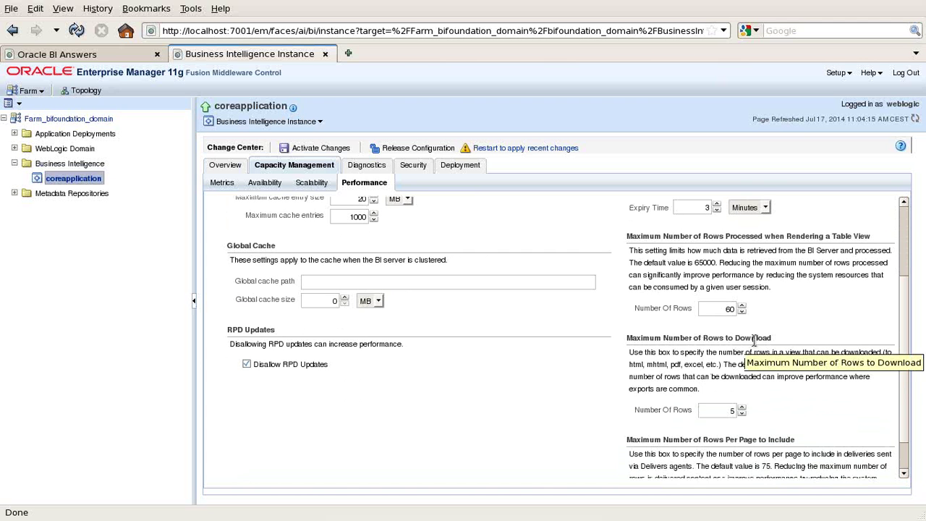
{"action": "scroll", "coordinate": [781, 380], "scroll_direction": "down", "scroll_amount": 1}
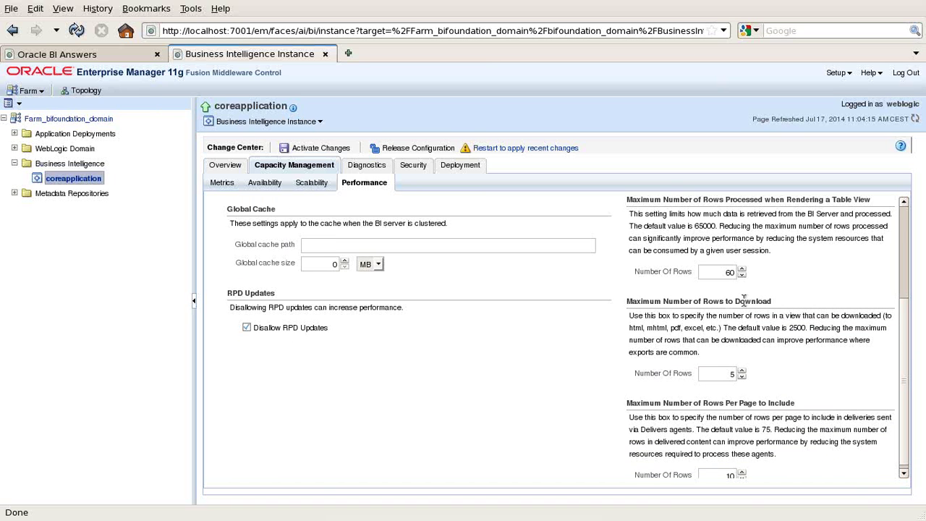
{"action": "left_click_drag", "start_coordinate": [724, 372], "coordinate": [752, 372]}
{"action": "scroll", "coordinate": [788, 458], "scroll_direction": "down", "scroll_amount": 1}
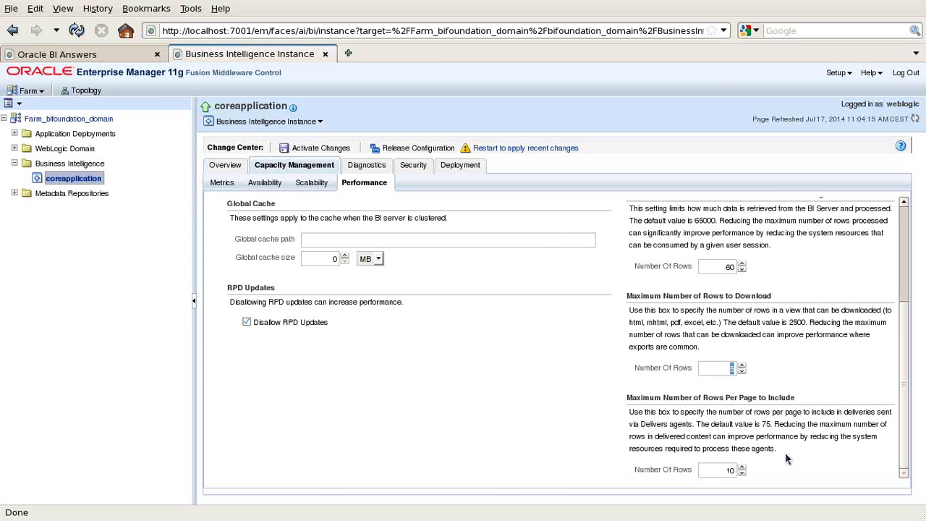
{"action": "left_click_drag", "start_coordinate": [721, 469], "coordinate": [752, 468]}
{"action": "scroll", "coordinate": [763, 376], "scroll_direction": "up", "scroll_amount": 4}
{"action": "scroll", "coordinate": [763, 360], "scroll_direction": "down", "scroll_amount": 3}
{"action": "scroll", "coordinate": [763, 359], "scroll_direction": "up", "scroll_amount": 3}
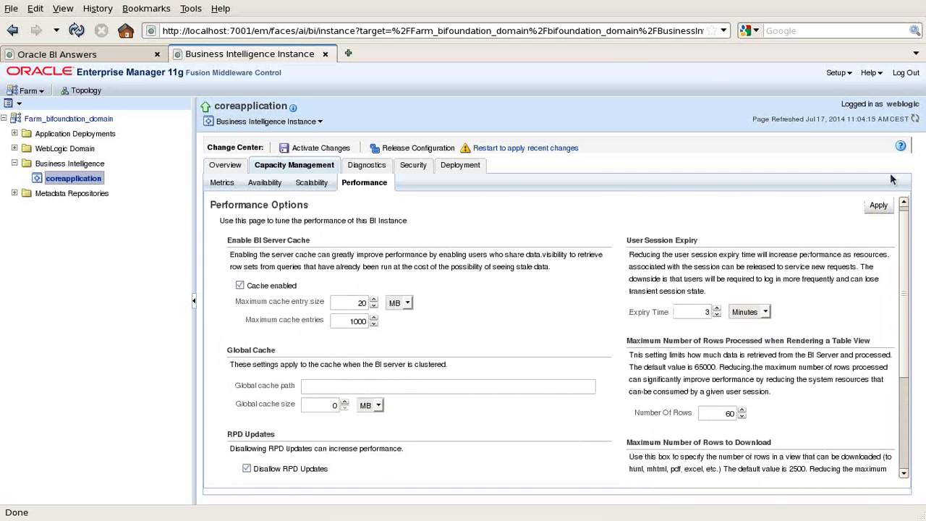
{"action": "left_click", "coordinate": [877, 205]}
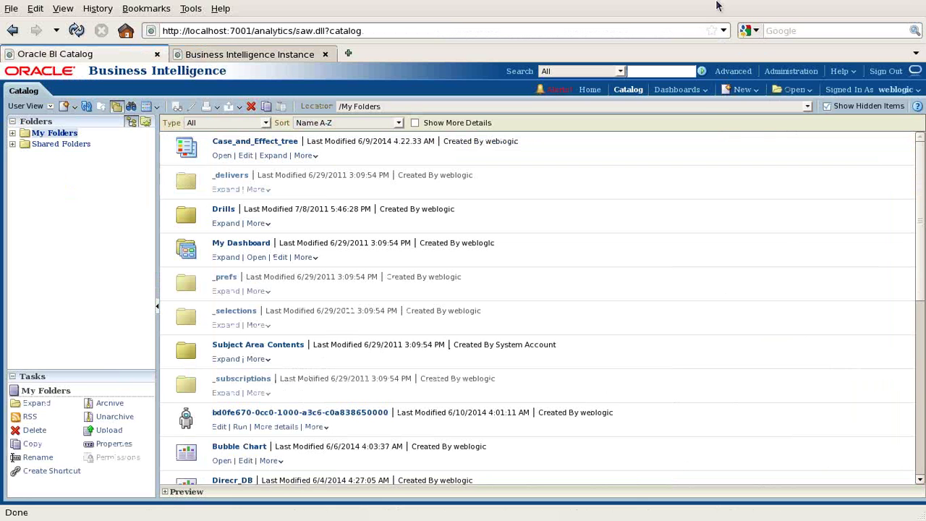
- Create a new analysis on the A - Sample Sales subject area in Oracle Business Intelligence
{"action": "left_click", "coordinate": [742, 89]}
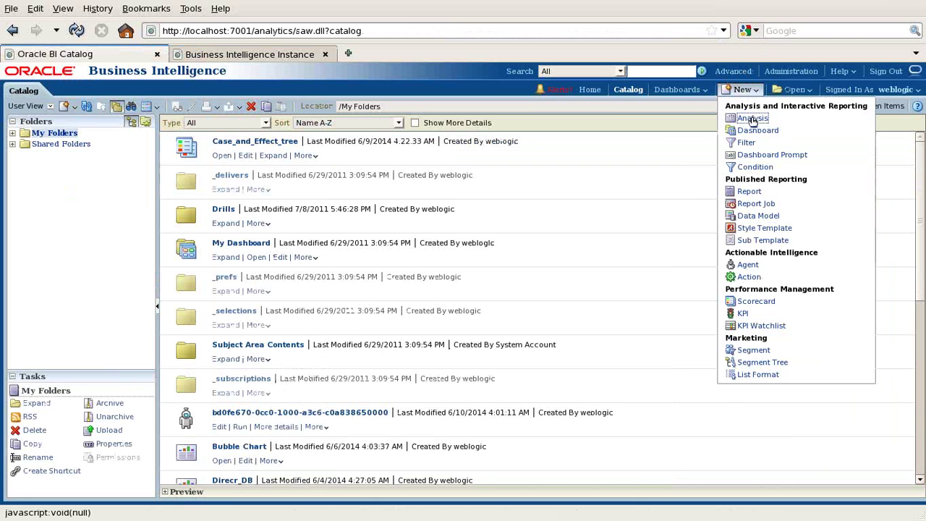
{"action": "left_click", "coordinate": [752, 120]}
{"action": "left_click", "coordinate": [752, 123]}
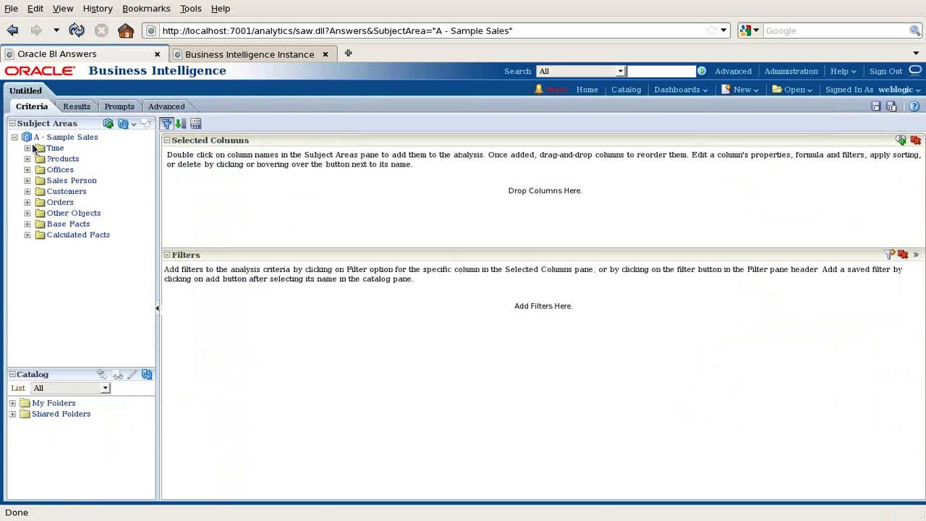
- Add the P1 Product and T00 Calendar Date columns to the analysis and display its results
{"action": "left_click", "coordinate": [26, 159]}
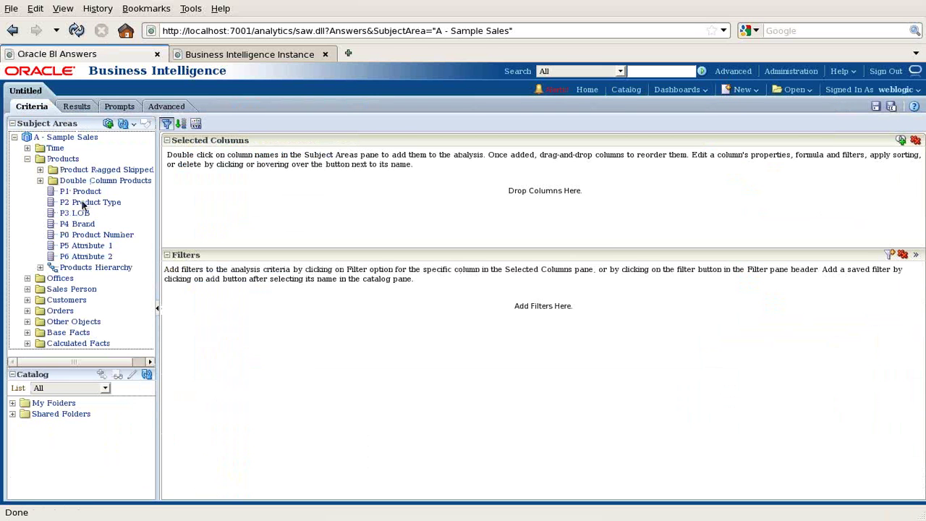
{"action": "left_click_drag", "start_coordinate": [70, 196], "coordinate": [254, 198]}
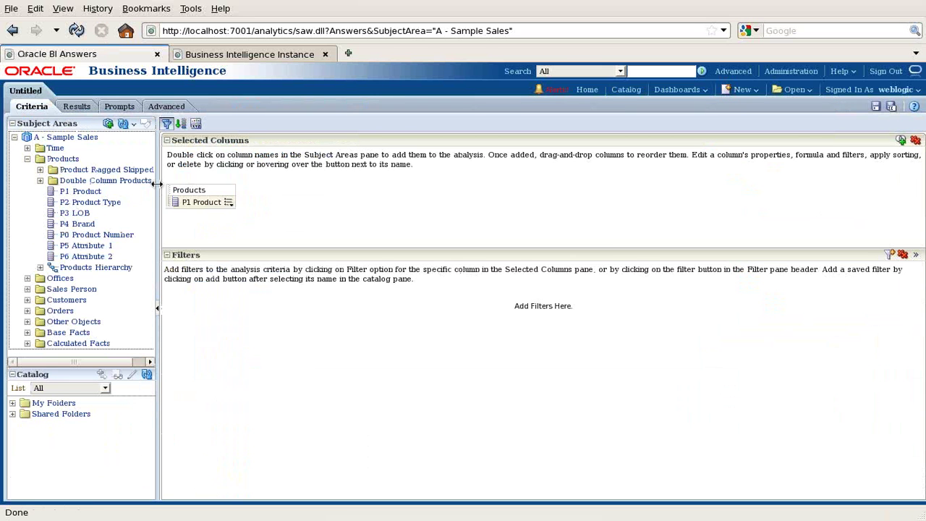
{"action": "left_click", "coordinate": [27, 148]}
{"action": "left_click_drag", "start_coordinate": [103, 180], "coordinate": [255, 204]}
{"action": "left_click", "coordinate": [77, 106]}
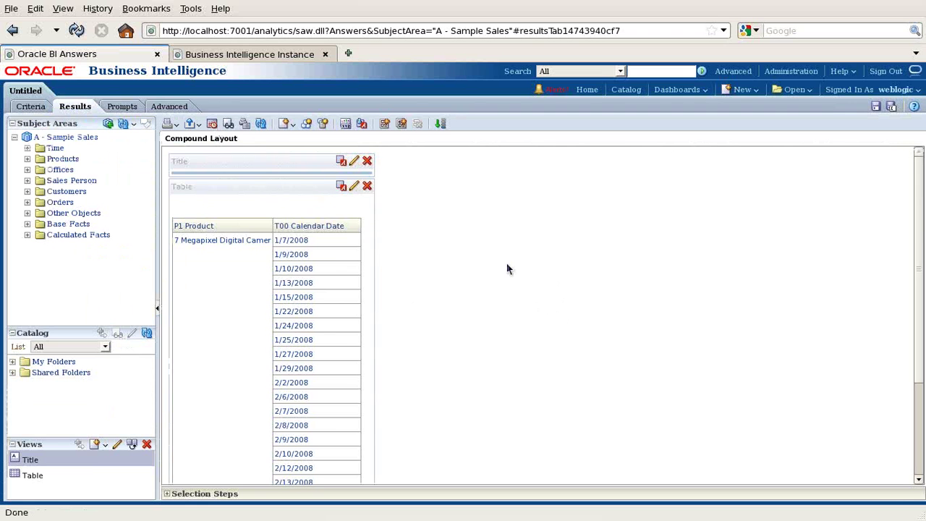
- Try to display all rows of the product and calendar date table at once
{"action": "scroll", "coordinate": [504, 267], "scroll_direction": "down", "scroll_amount": 5}
{"action": "scroll", "coordinate": [507, 269], "scroll_direction": "down", "scroll_amount": 1}
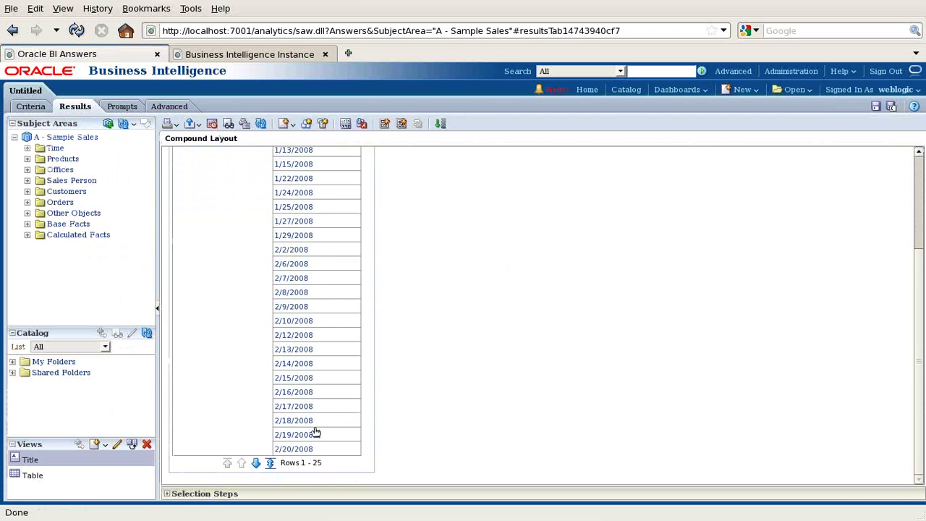
{"action": "left_click", "coordinate": [269, 462]}
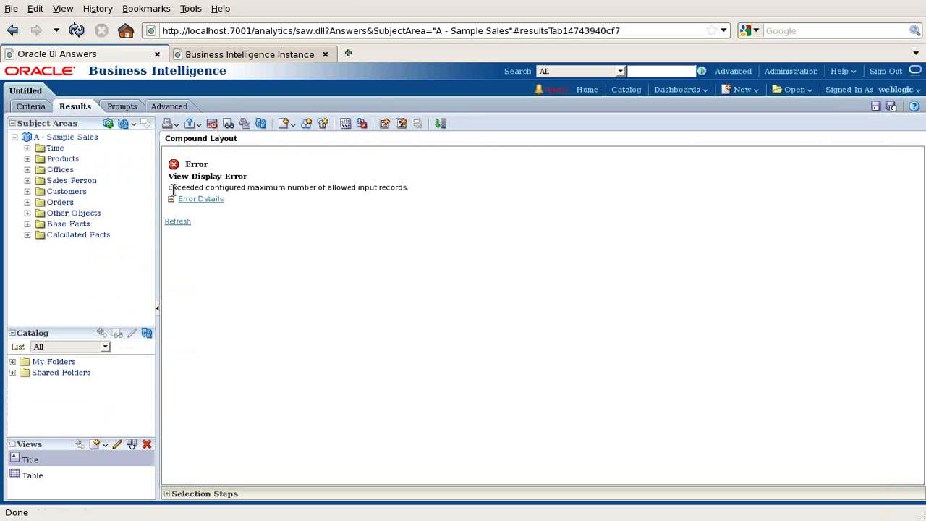
{"action": "left_click_drag", "start_coordinate": [172, 187], "coordinate": [405, 185]}
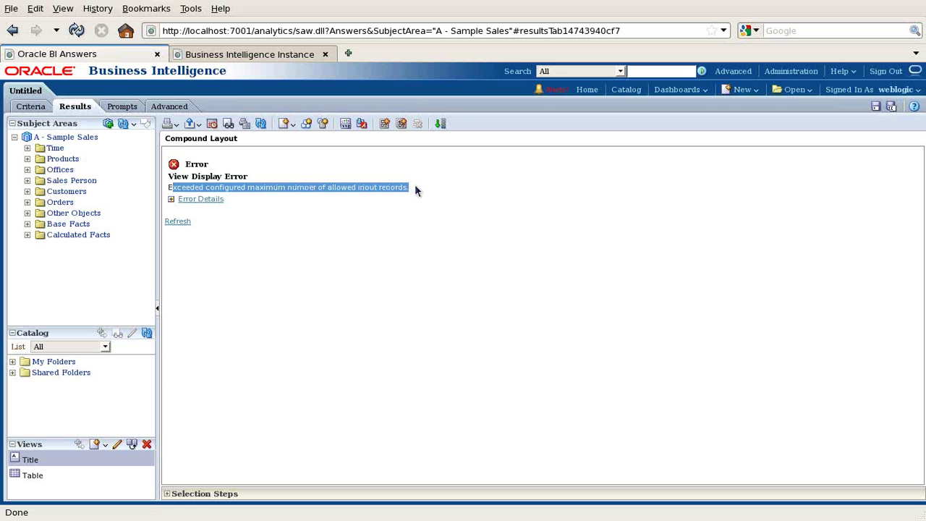
- Check the table-view row limit in Enterprise Manager and return to the analysis in Oracle BI Answers
{"action": "left_click", "coordinate": [318, 55]}
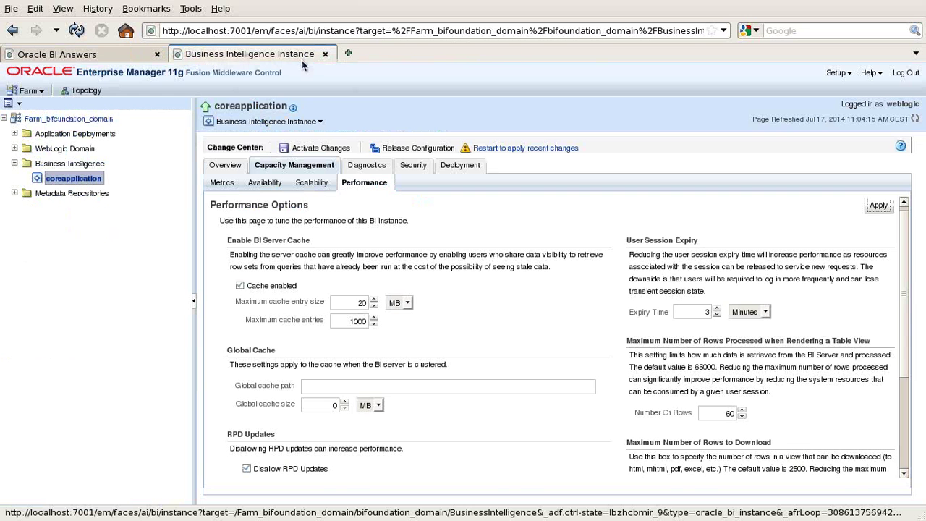
{"action": "scroll", "coordinate": [777, 356], "scroll_direction": "down", "scroll_amount": 2}
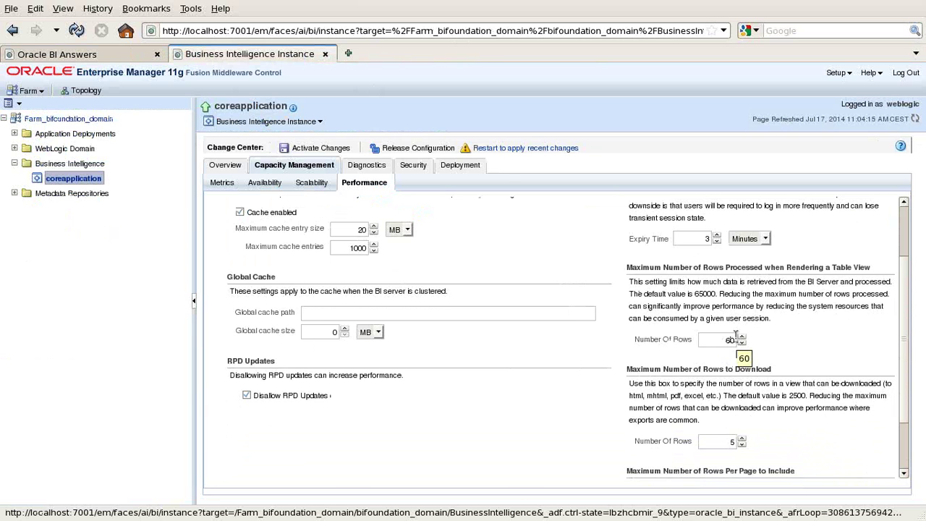
{"action": "left_click", "coordinate": [112, 56]}
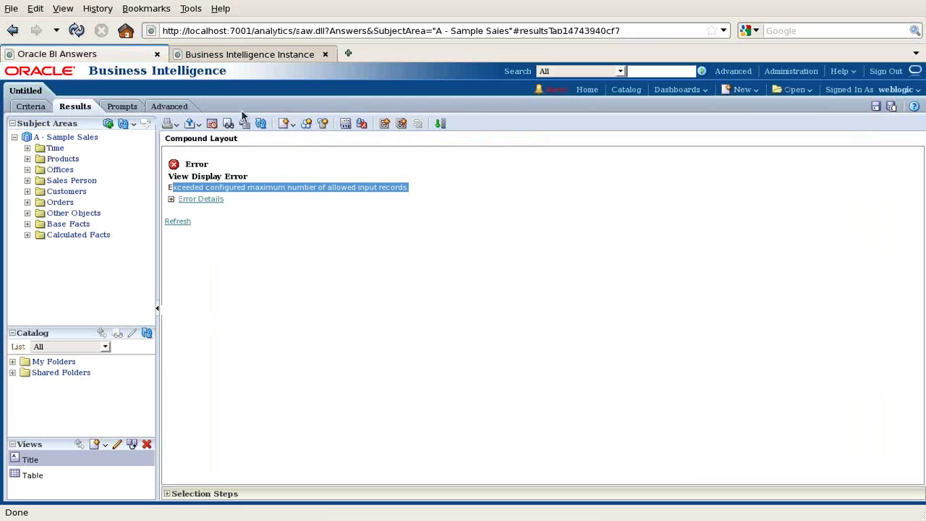
- Start another analysis on the A - Sample Sales subject area, discarding the unsaved one
{"action": "left_click", "coordinate": [742, 88]}
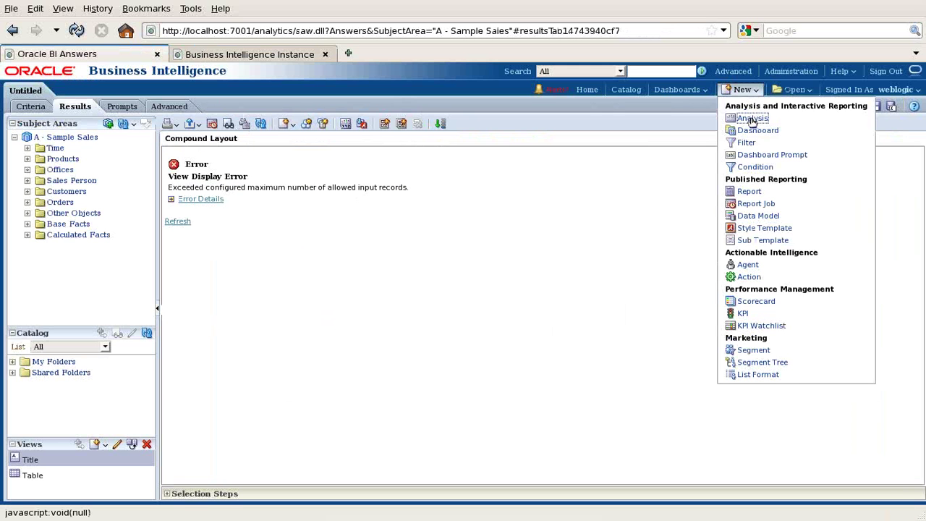
{"action": "left_click", "coordinate": [752, 118]}
{"action": "left_click", "coordinate": [745, 123]}
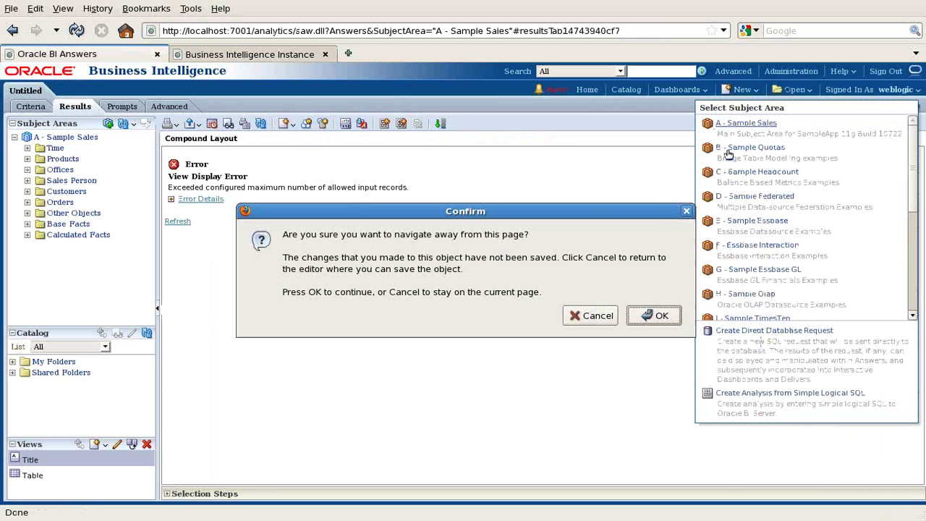
{"action": "left_click", "coordinate": [646, 318]}
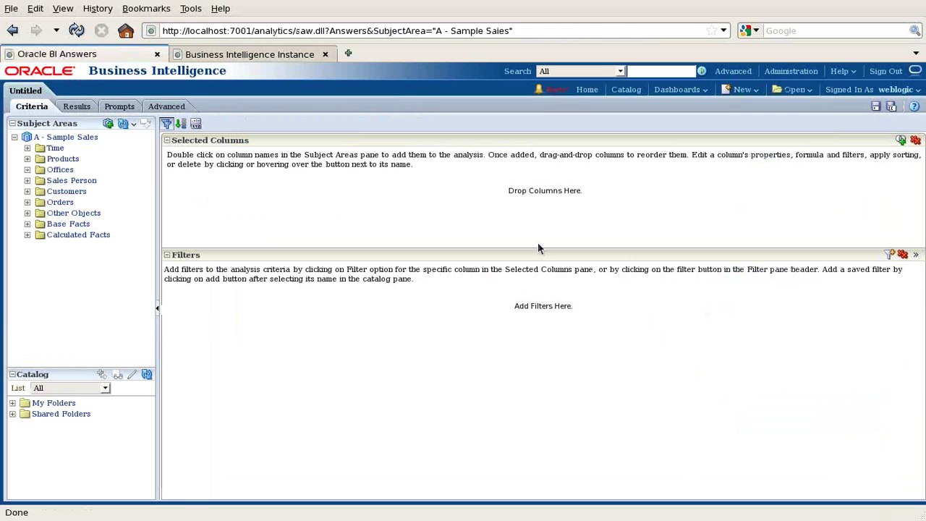
- Add the P1 Product and 1- Revenue columns to the new analysis and display its results
{"action": "left_click", "coordinate": [26, 158]}
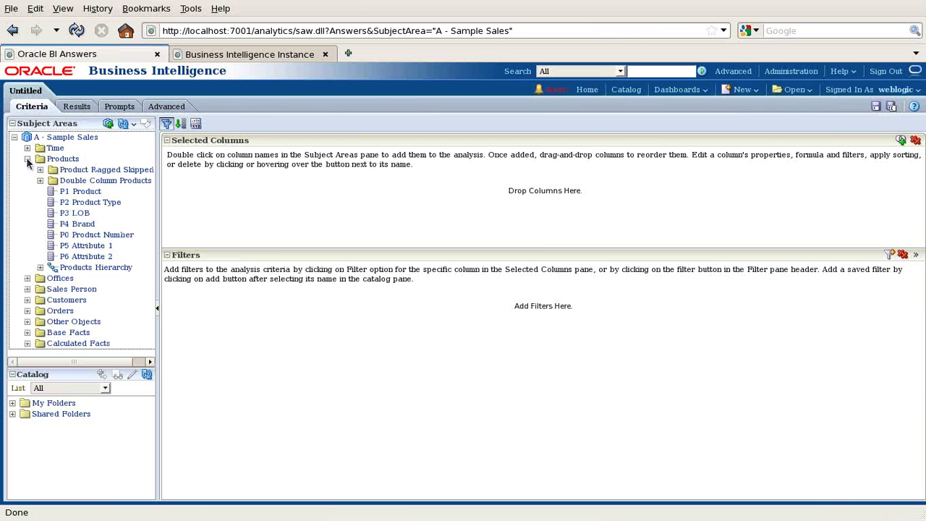
{"action": "left_click_drag", "start_coordinate": [84, 192], "coordinate": [254, 194]}
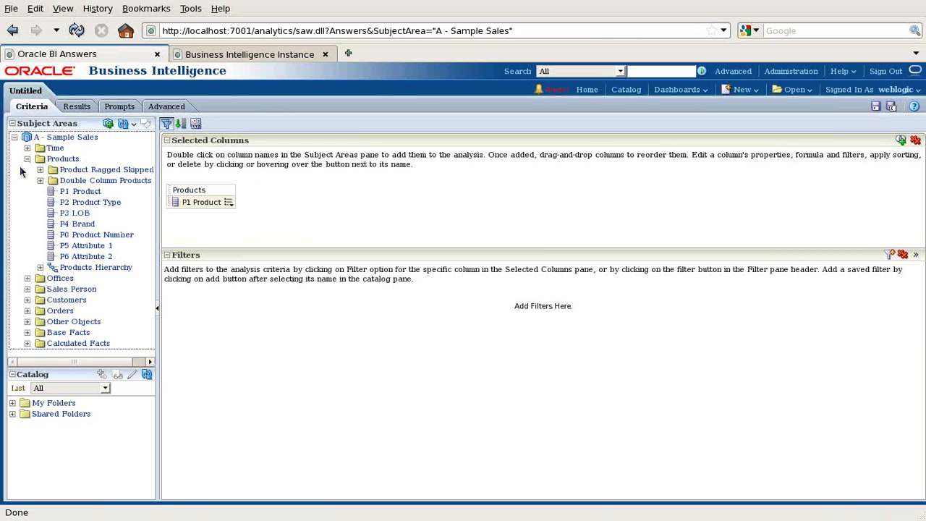
{"action": "left_click", "coordinate": [28, 332]}
{"action": "scroll", "coordinate": [80, 311], "scroll_direction": "down", "scroll_amount": 3}
{"action": "left_click_drag", "start_coordinate": [81, 258], "coordinate": [243, 213]}
{"action": "left_click", "coordinate": [76, 107]}
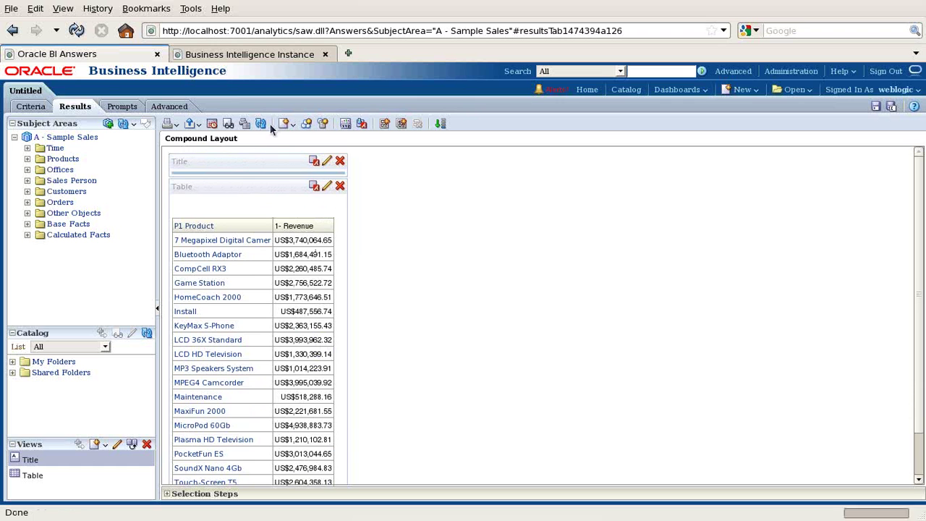
- Export the product revenue analysis results as a PDF
{"action": "left_click", "coordinate": [211, 124]}
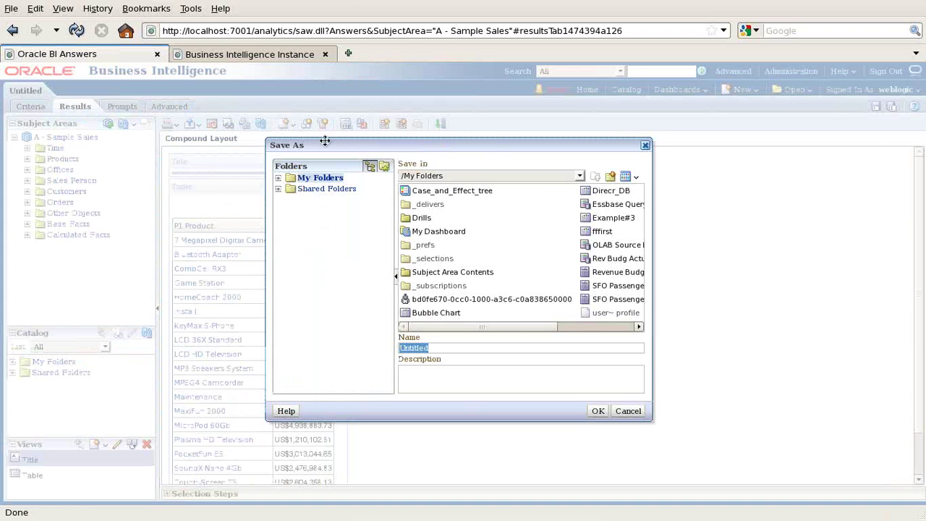
{"action": "left_click", "coordinate": [645, 146]}
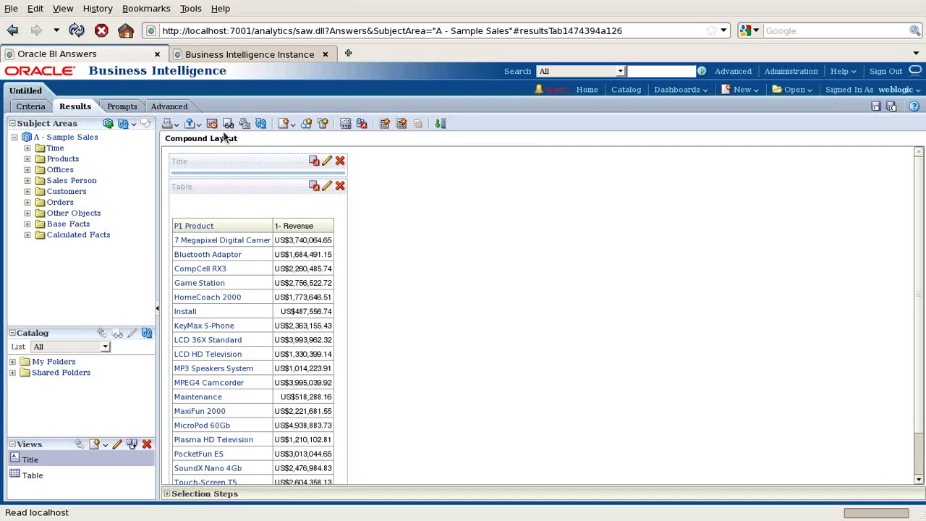
{"action": "left_click", "coordinate": [200, 126]}
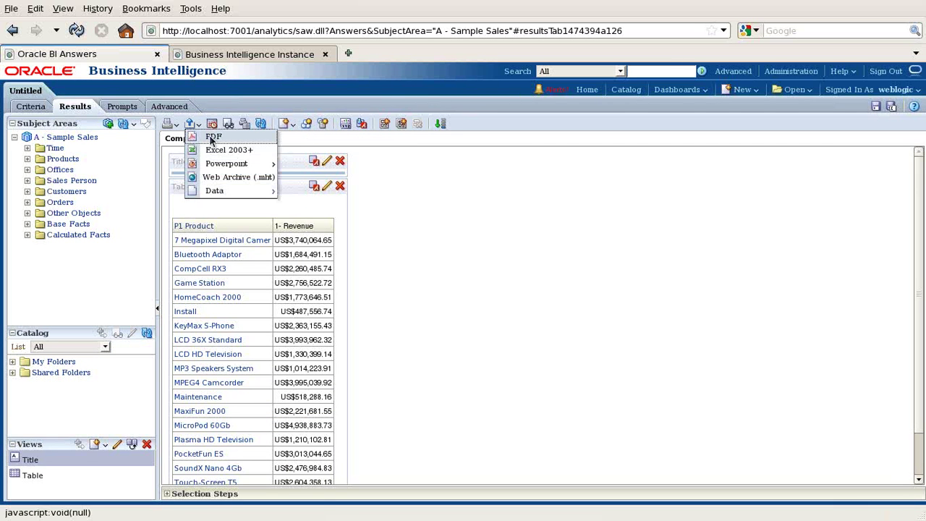
{"action": "left_click", "coordinate": [211, 141]}
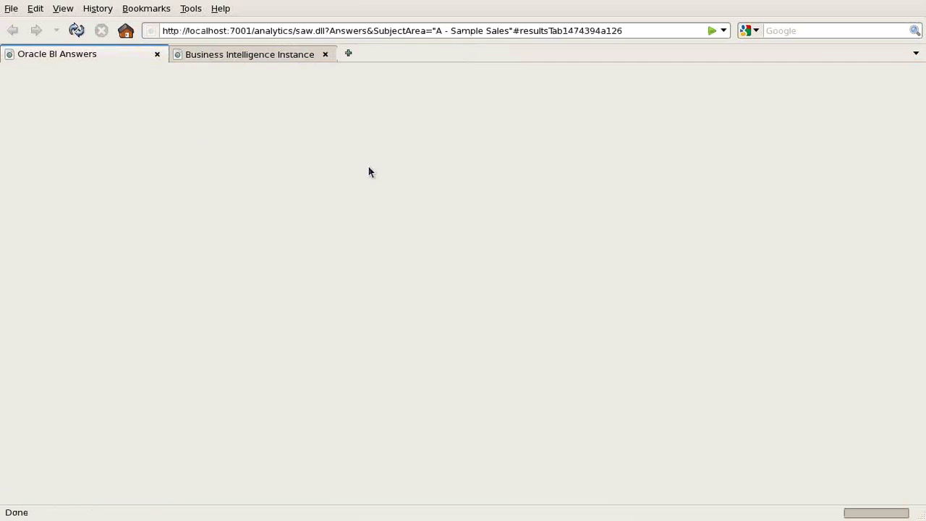
{"action": "left_click", "coordinate": [569, 352]}
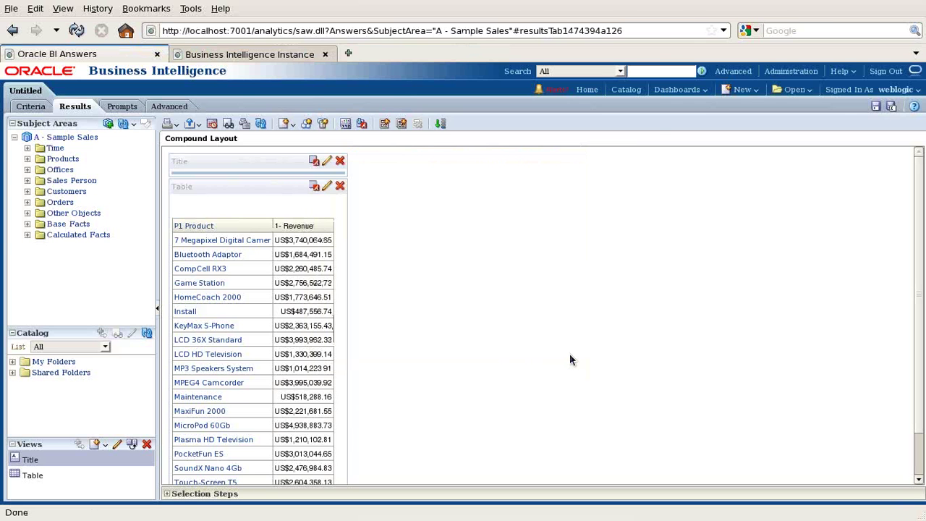
{"action": "left_click_drag", "start_coordinate": [177, 64], "coordinate": [539, 91]}
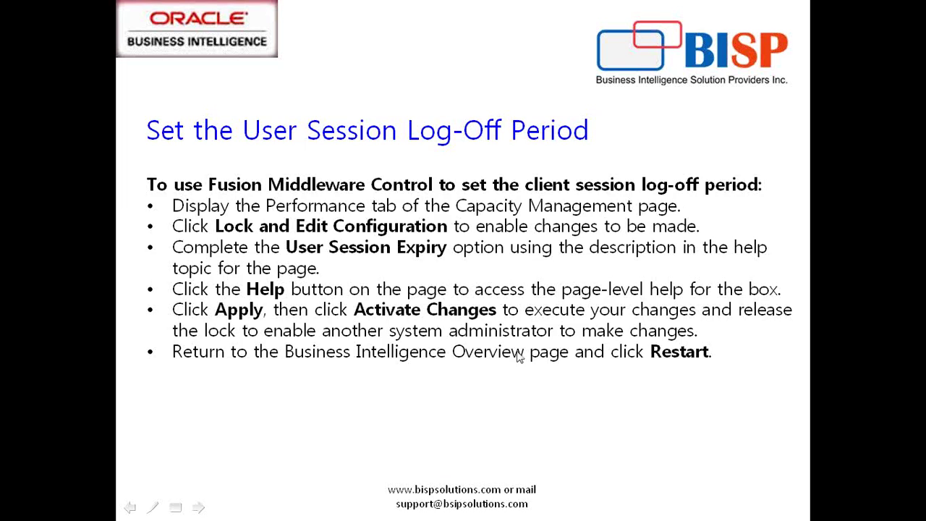
{"action": "left_click", "coordinate": [502, 349]}
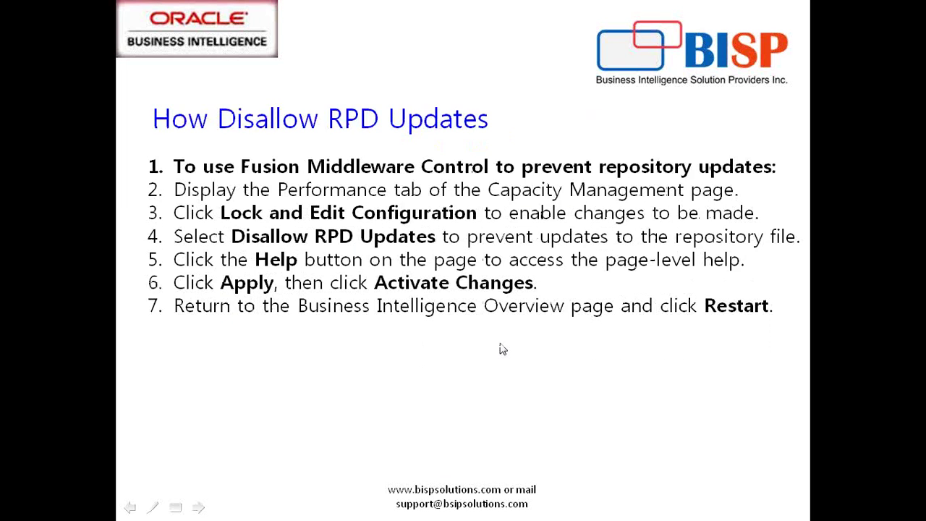
{"action": "scroll", "coordinate": [502, 350], "scroll_direction": "up", "scroll_amount": 1}
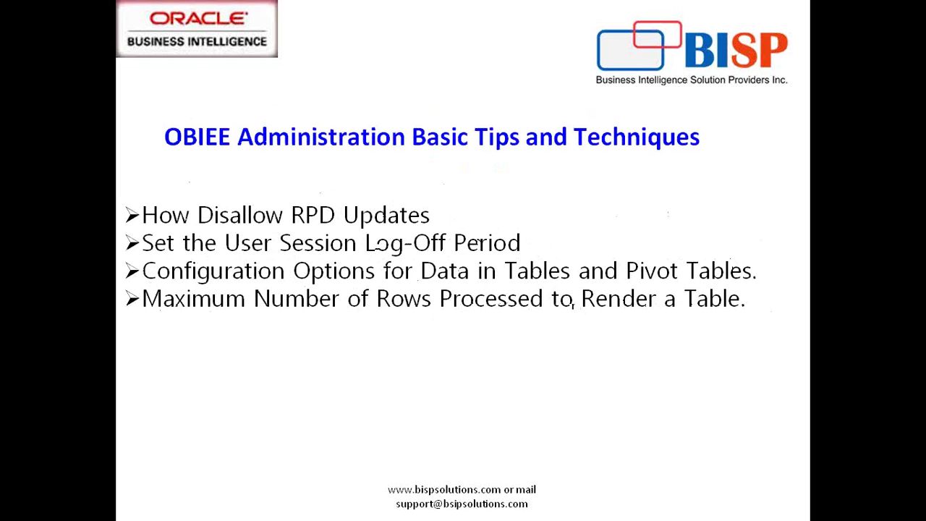
{"action": "key", "text": "Right"}
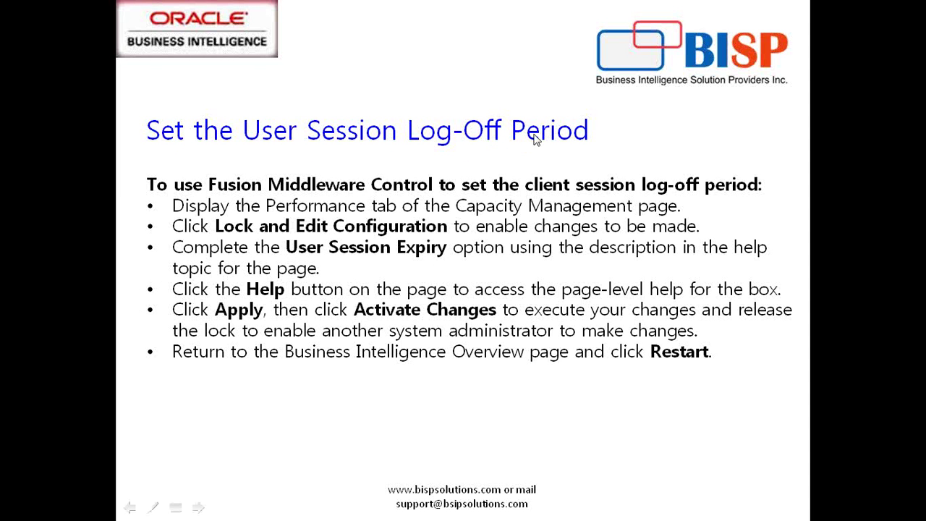
{"action": "key", "text": "Right"}
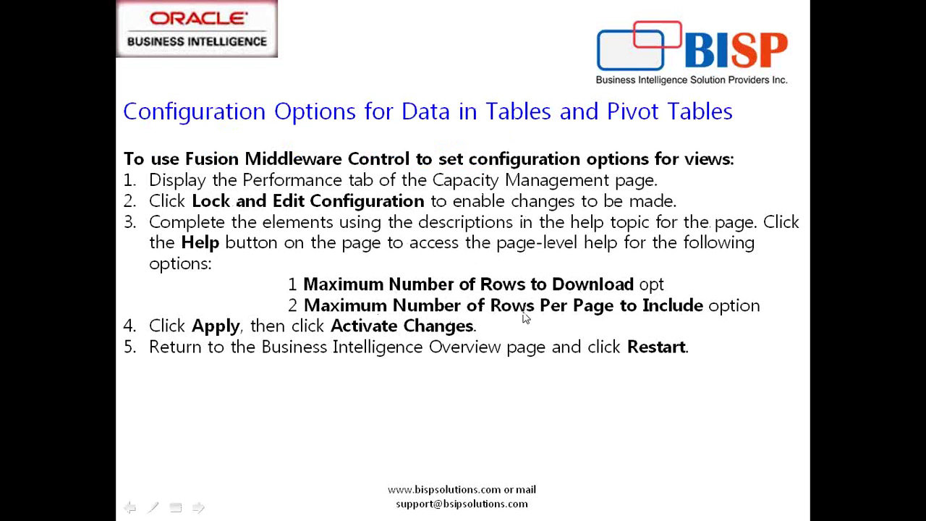
{"action": "left_click", "coordinate": [670, 322]}
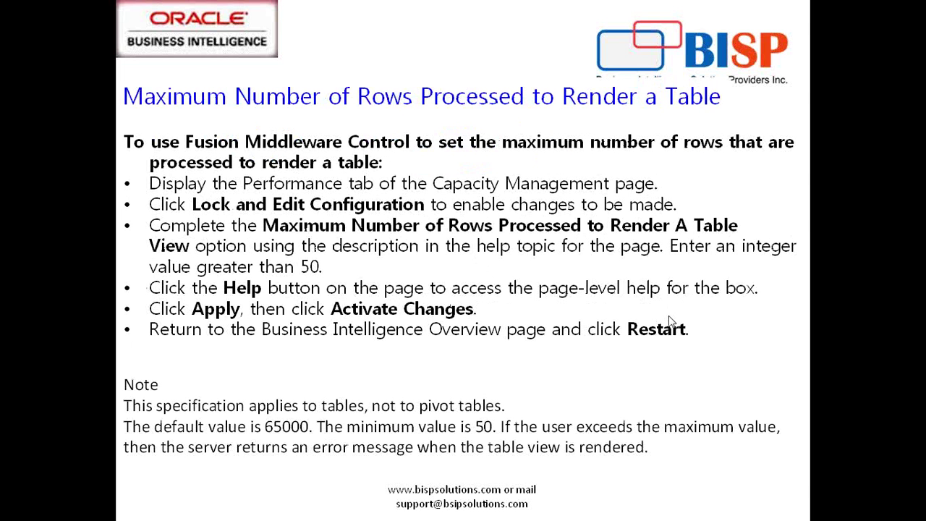